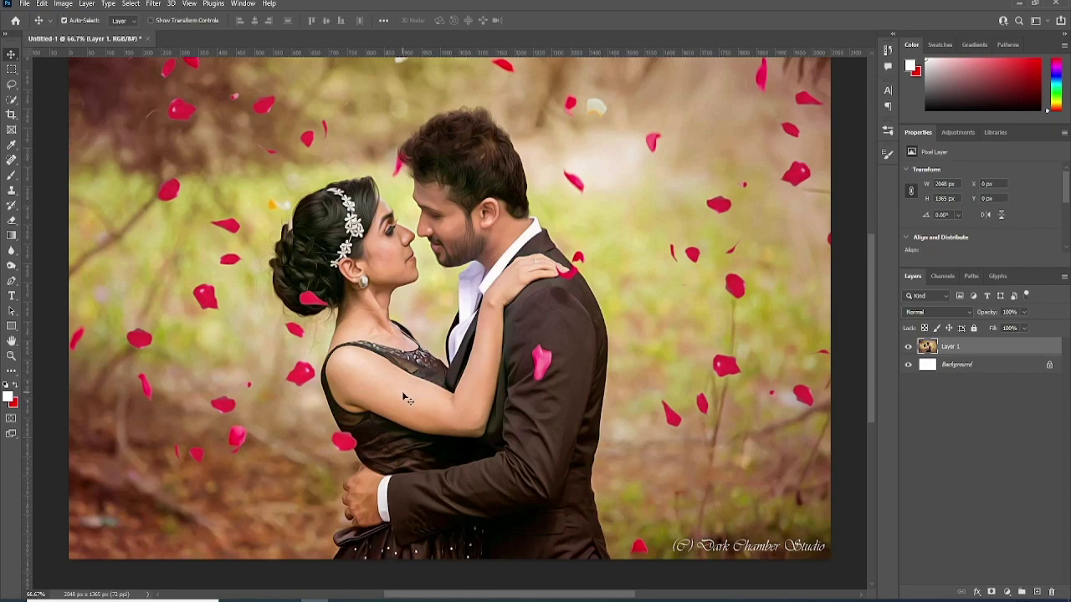
Select the Pen tool and zoom to 200% on the hem of the woman's dress.
key(p)
key(ctrl+plus)
mouse_move(409, 578)
mouse_down()
mouse_move(410, 456)
mouse_move(514, 359)
mouse_up()
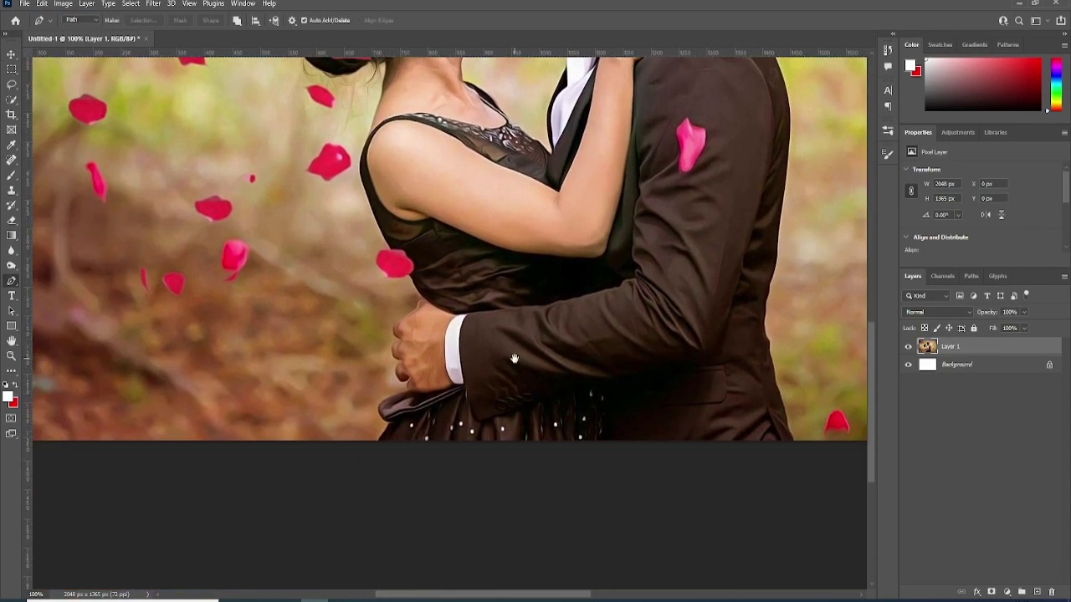
key(ctrl+plus)
Place the first anchors at the dress hem and curve the path up the dress fold.
click(302, 439)
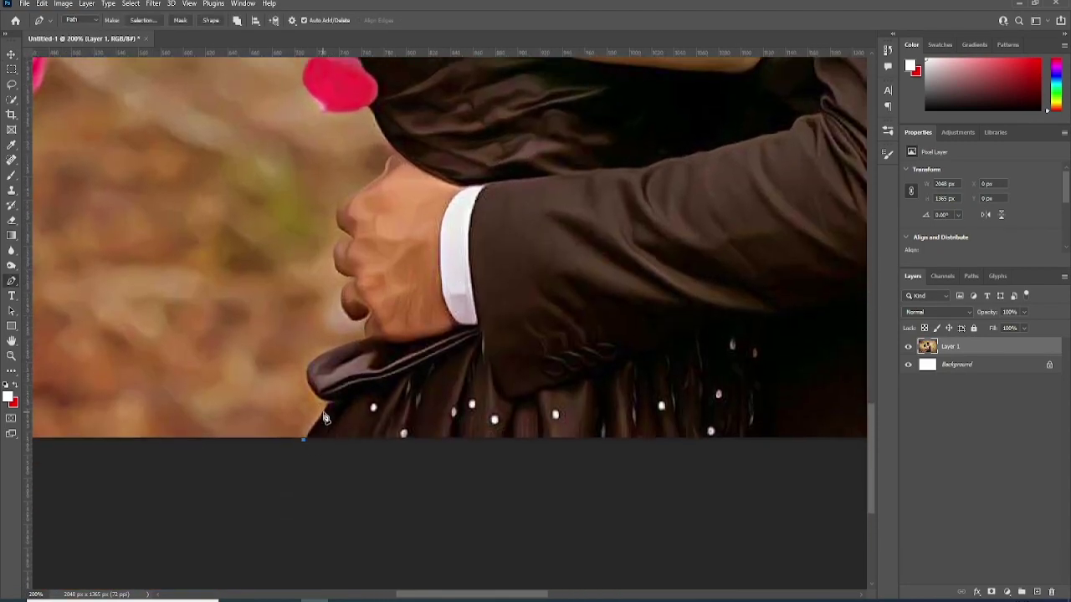
click(328, 405)
click(329, 401)
mouse_move(314, 335)
mouse_down()
mouse_move(373, 312)
mouse_move(341, 330)
mouse_up()
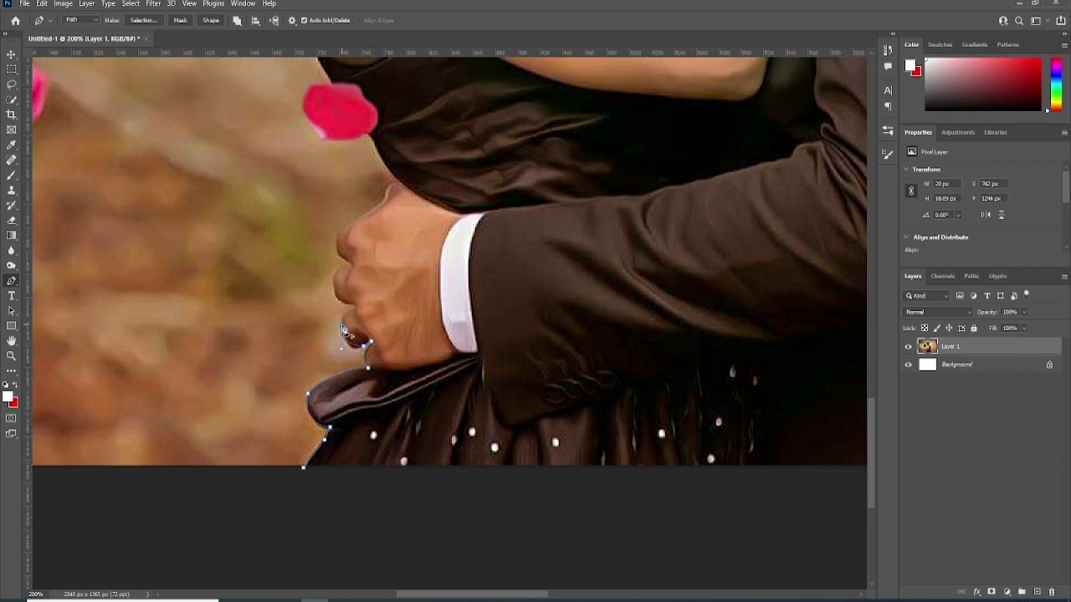
scroll(351, 314, up, 2)
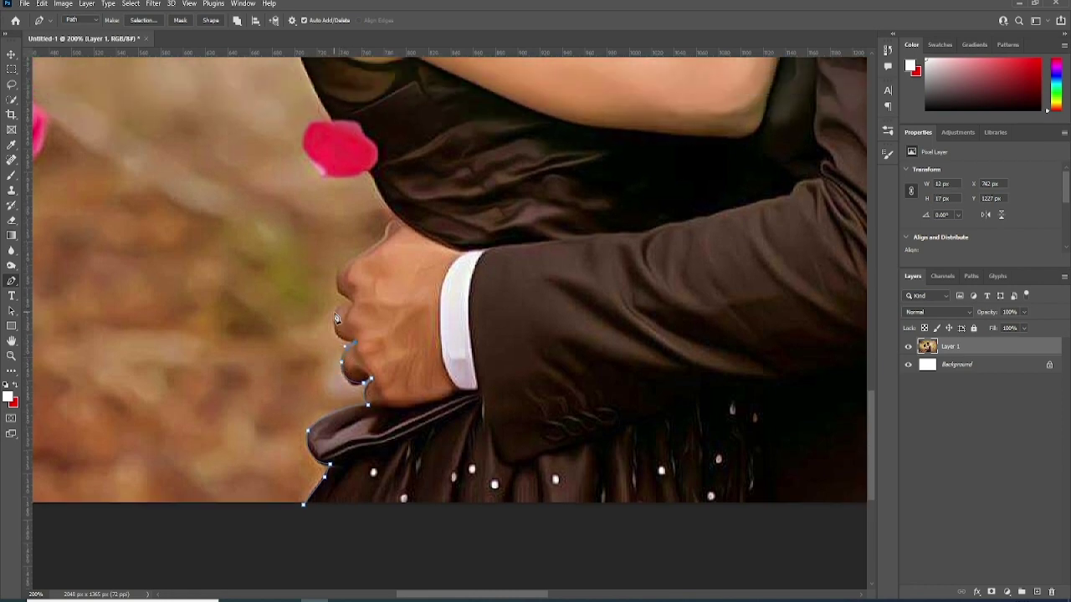
scroll(360, 340, up, 1)
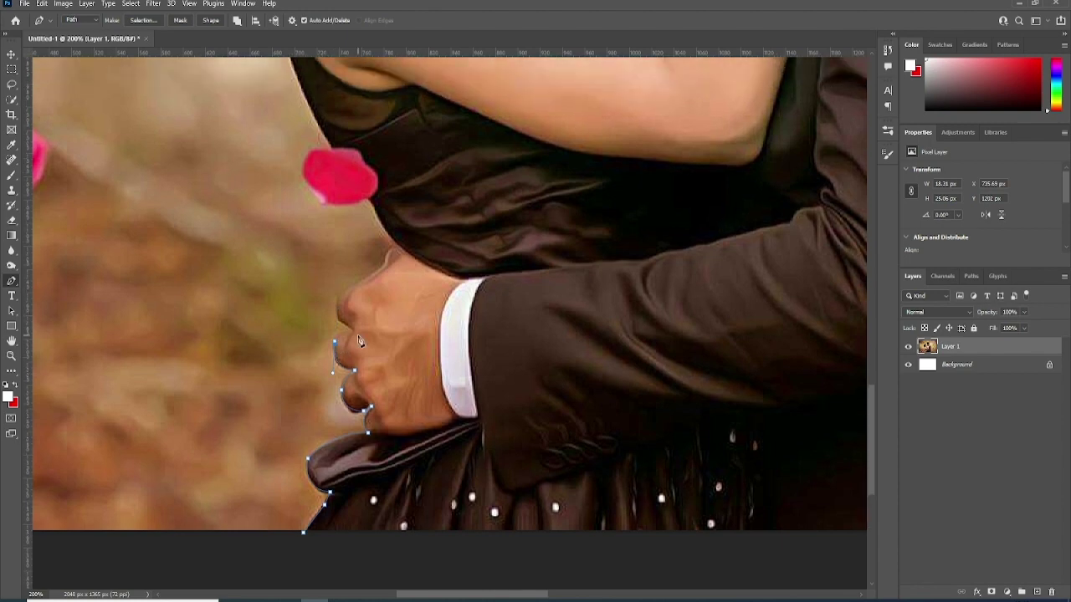
Trace anchors around the man's hand, undoing the stray point placed on the petal.
click(361, 337)
click(360, 338)
scroll(343, 329, up, 1)
click(360, 303)
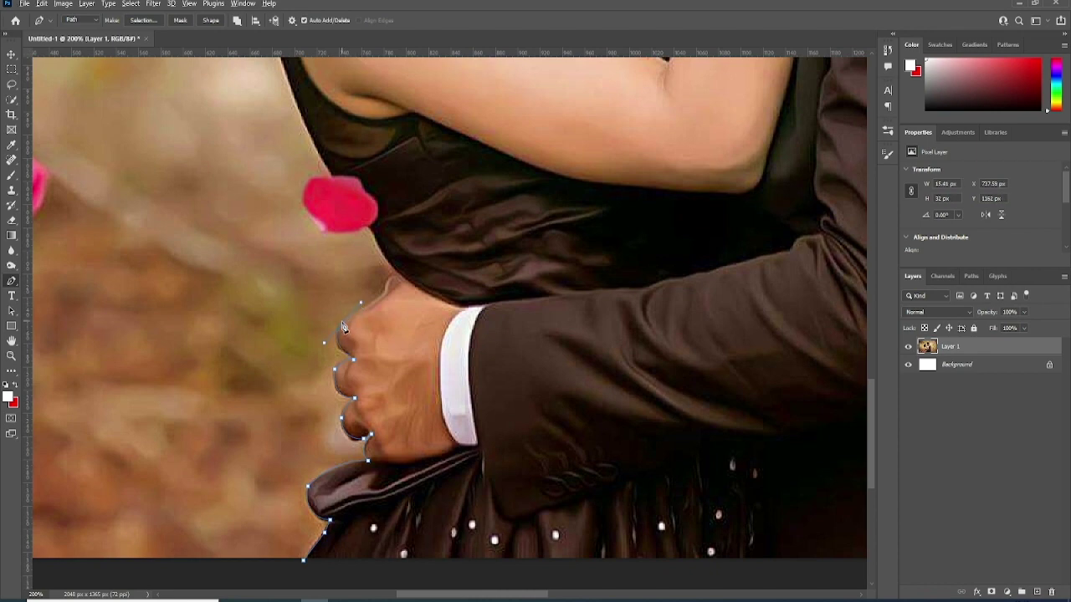
click(376, 298)
click(387, 286)
click(395, 273)
scroll(394, 273, up, 1)
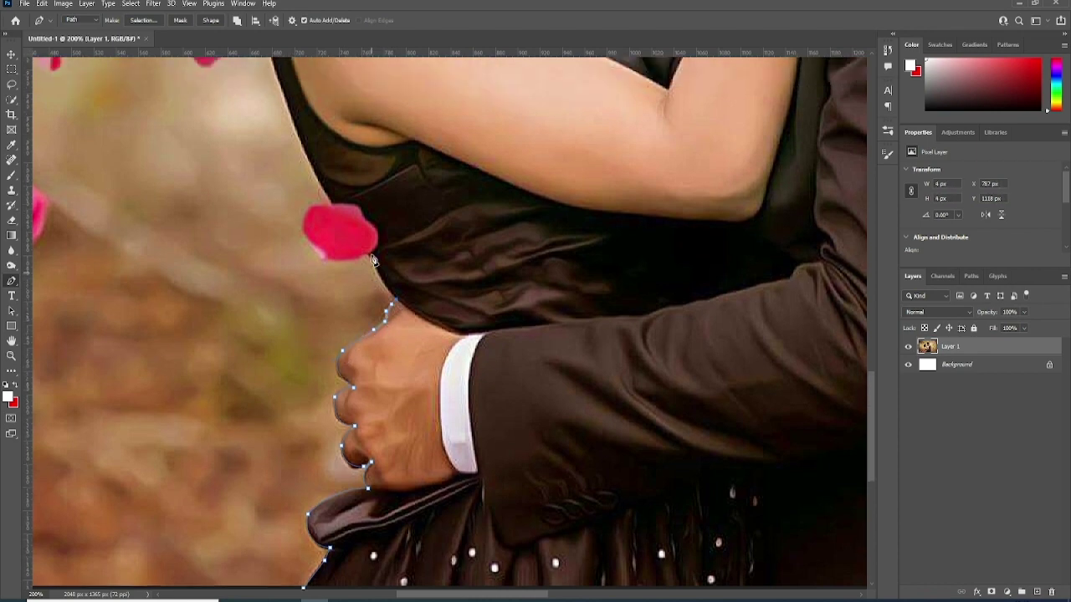
click(355, 231)
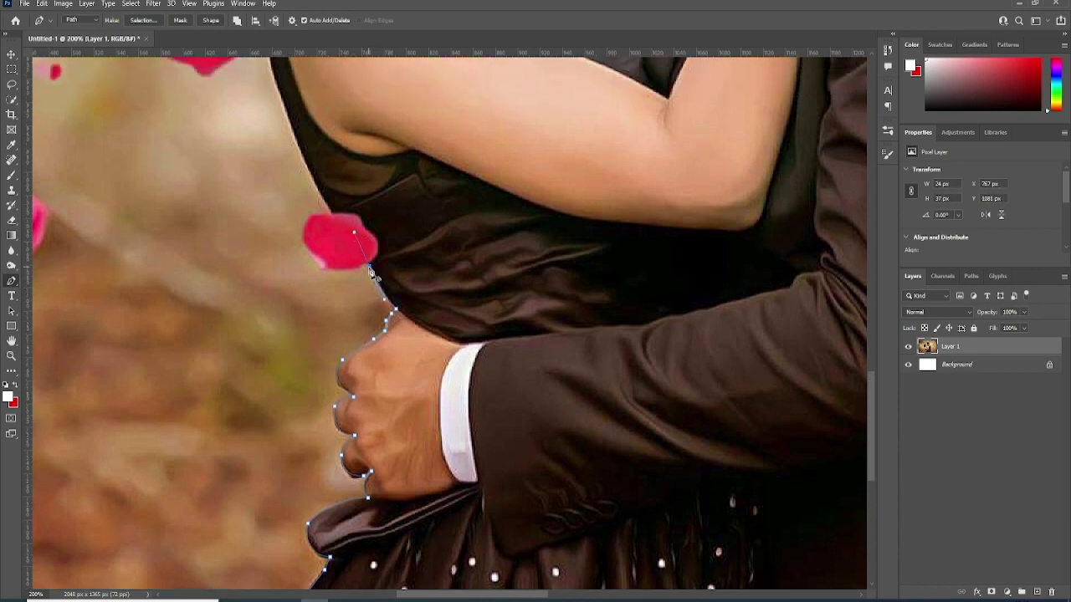
key(ctrl+z)
scroll(314, 261, up, 1)
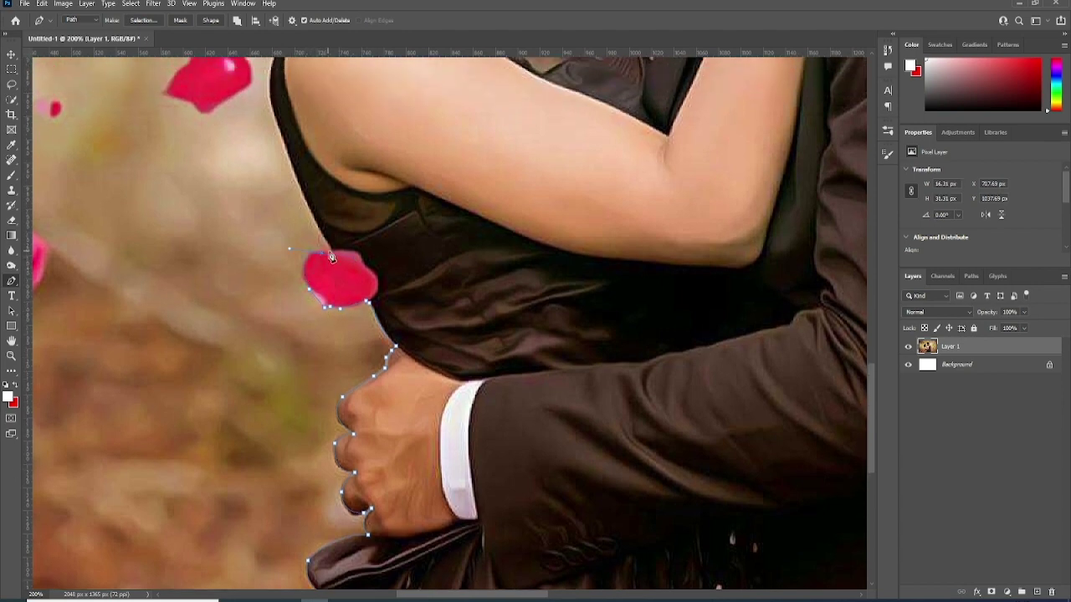
scroll(289, 243, up, 3)
scroll(284, 251, up, 2)
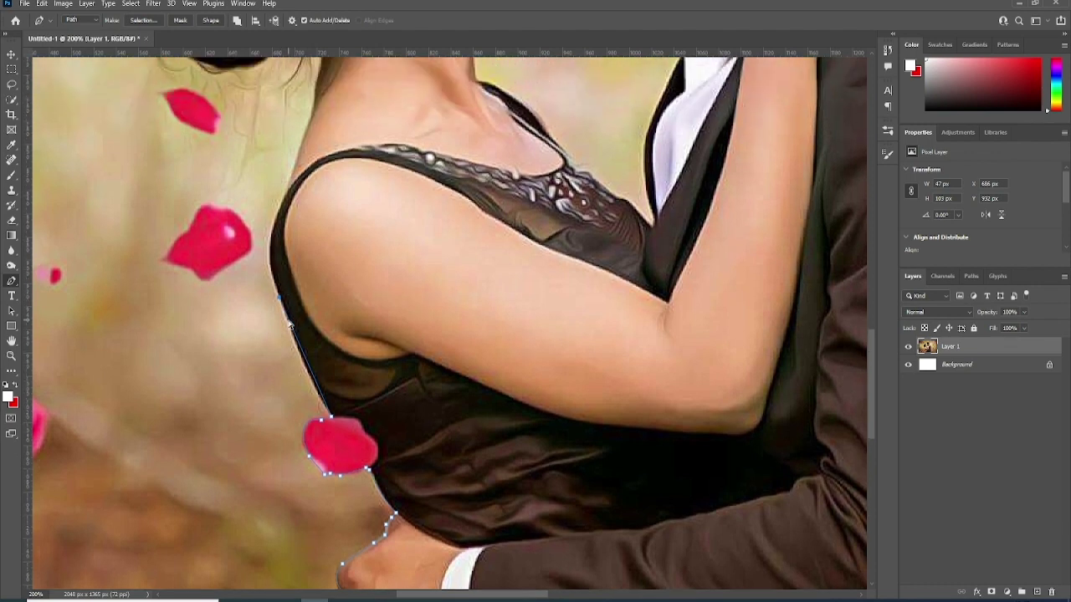
Continue the path along the woman's side, arm and back up to where neck meets hair.
click(285, 312)
scroll(284, 312, up, 1)
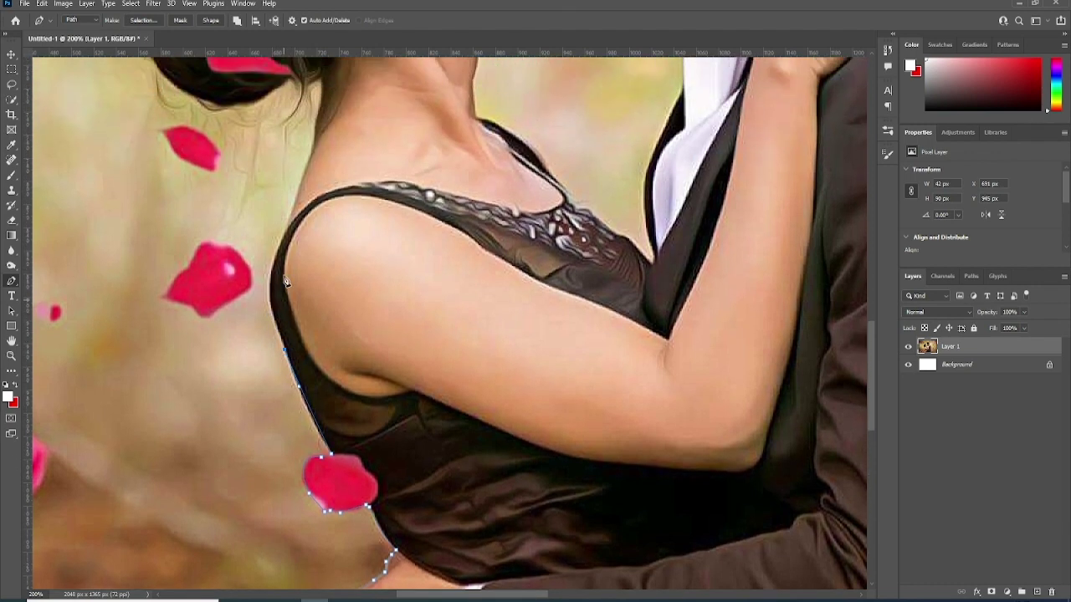
drag(279, 243, 307, 182)
click(293, 209)
scroll(317, 146, up, 1)
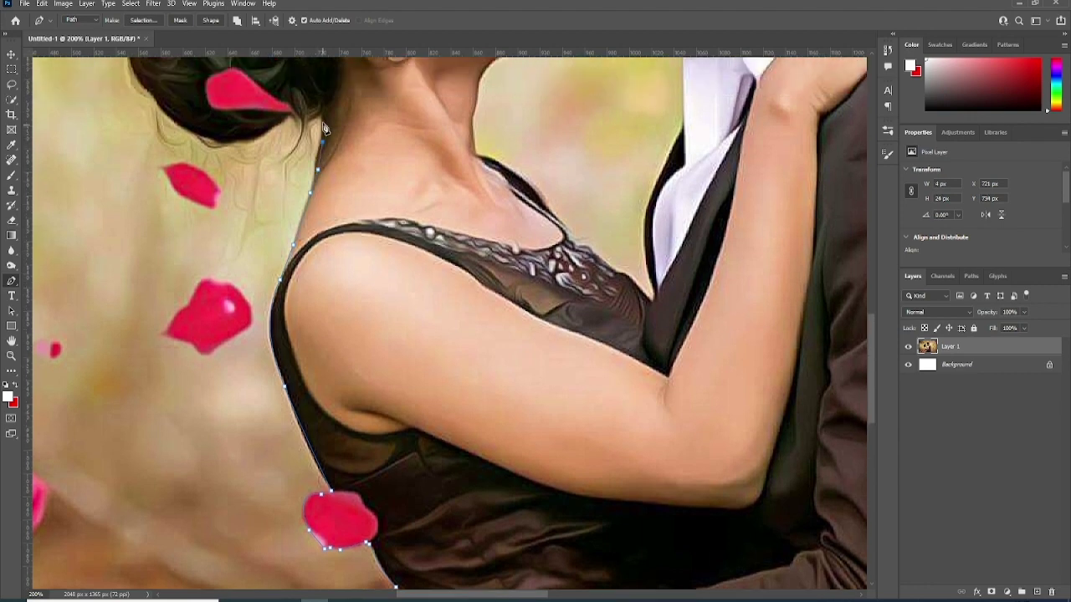
drag(293, 113, 279, 123)
click(234, 144)
Curve the path under, around and along the outer edge of the hair bun.
scroll(184, 138, up, 3)
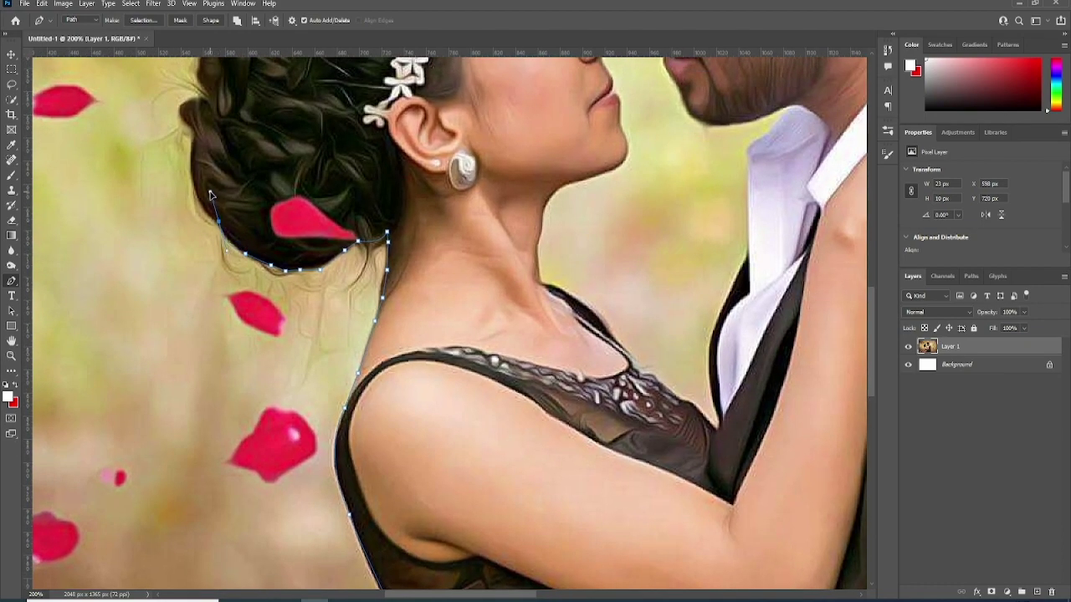
scroll(209, 193, up, 1)
drag(194, 177, 208, 104)
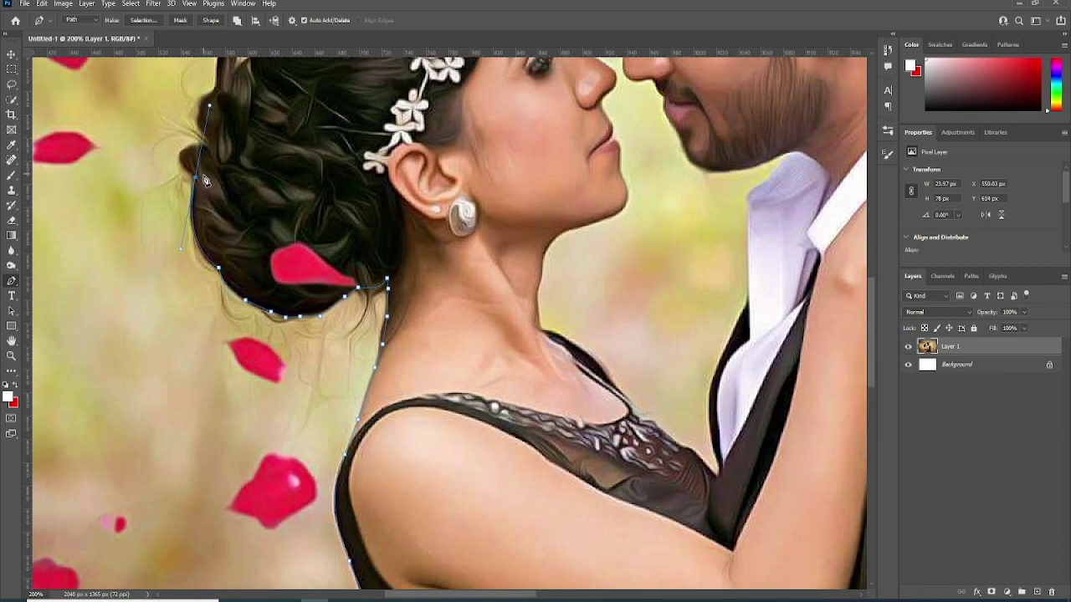
key(super)
key(super)
scroll(180, 213, up, 1)
drag(185, 189, 209, 186)
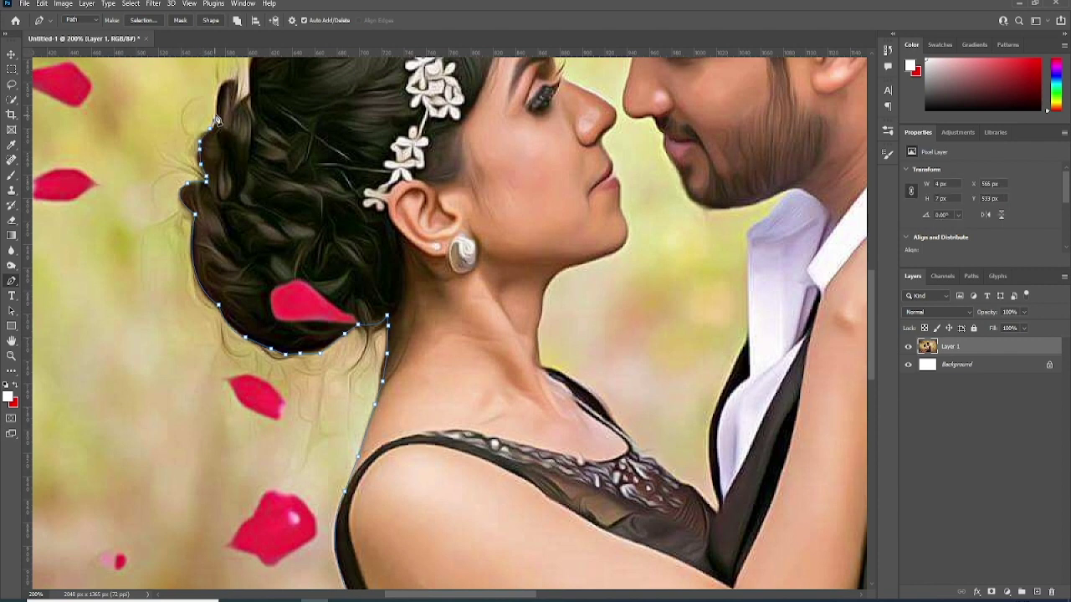
scroll(231, 119, up, 1)
scroll(233, 117, up, 1)
mouse_move(241, 196)
mouse_down()
mouse_move(243, 171)
mouse_move(244, 192)
mouse_move(295, 162)
mouse_up()
scroll(251, 195, up, 2)
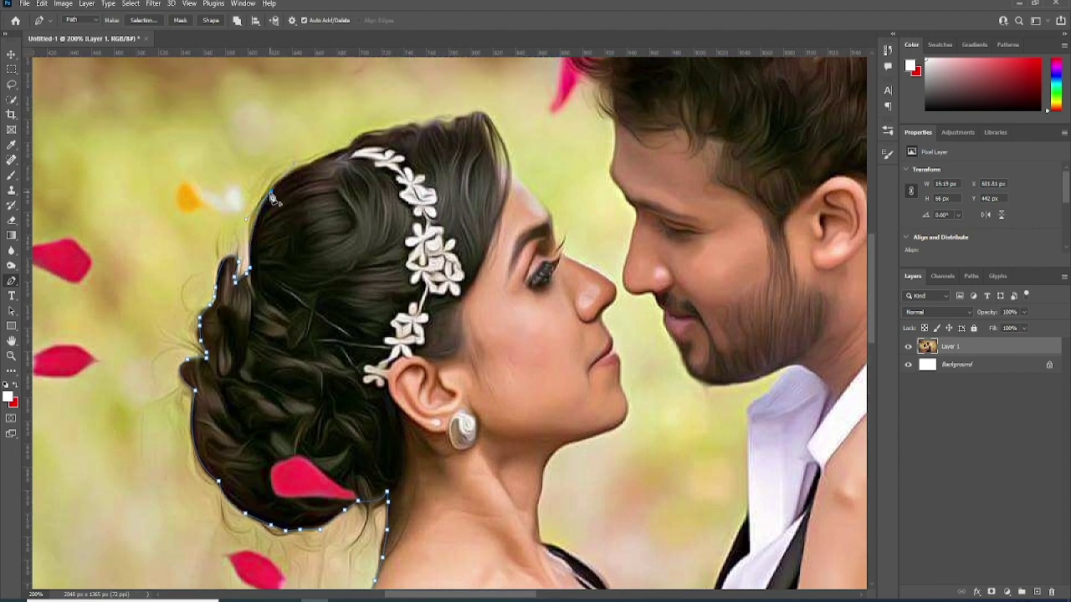
Carry the path over the crown and top of her head, then down the forehead to the brow.
click(309, 167)
click(346, 150)
drag(377, 126, 393, 132)
click(423, 129)
click(460, 119)
drag(495, 126, 512, 152)
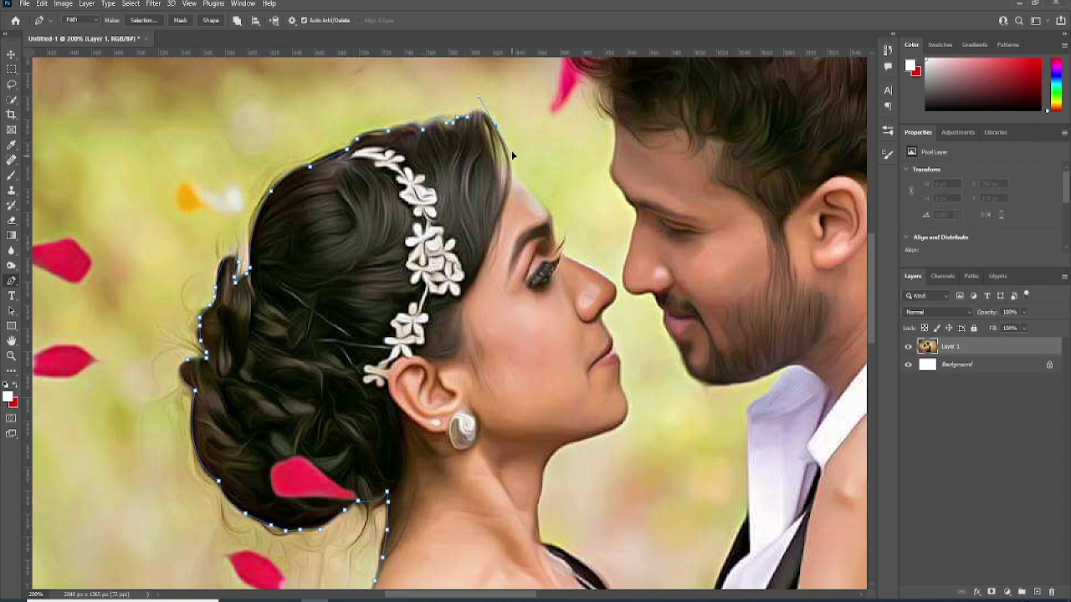
scroll(502, 138, down, 1)
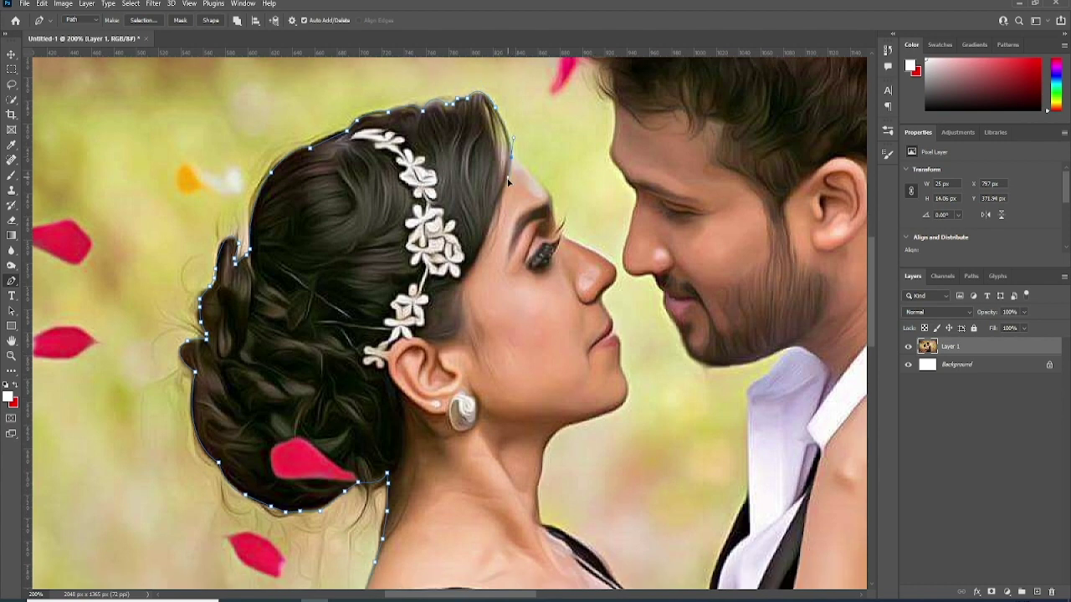
drag(553, 208, 560, 231)
mouse_move(563, 218)
mouse_down()
mouse_move(574, 241)
mouse_move(513, 167)
mouse_up()
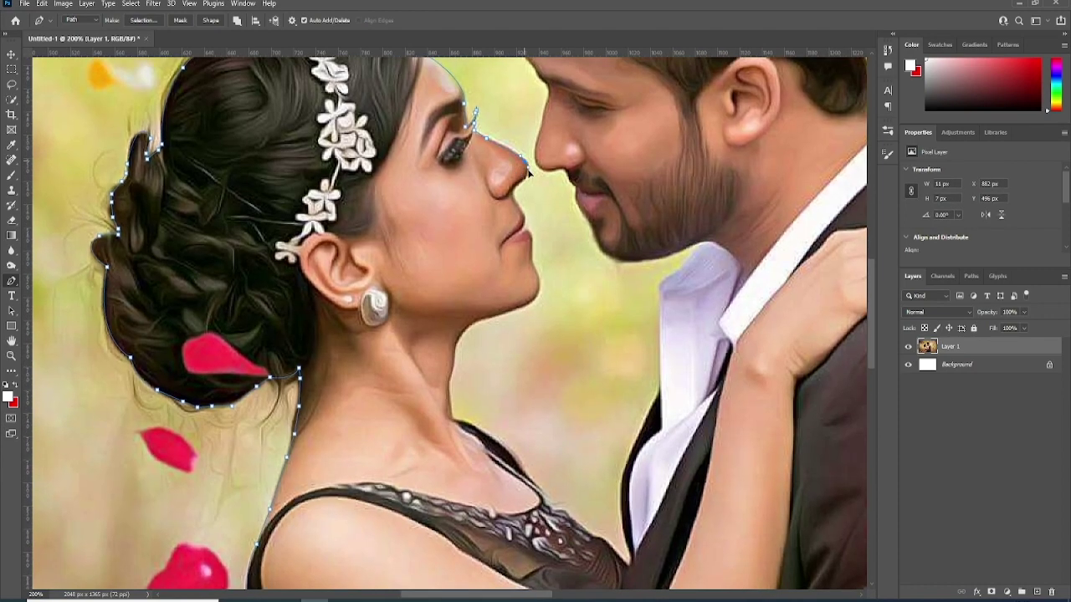
Trace the woman's profile from nose tip around the chin, under the jaw and down the neck.
click(527, 168)
click(519, 182)
scroll(524, 201, down, 3)
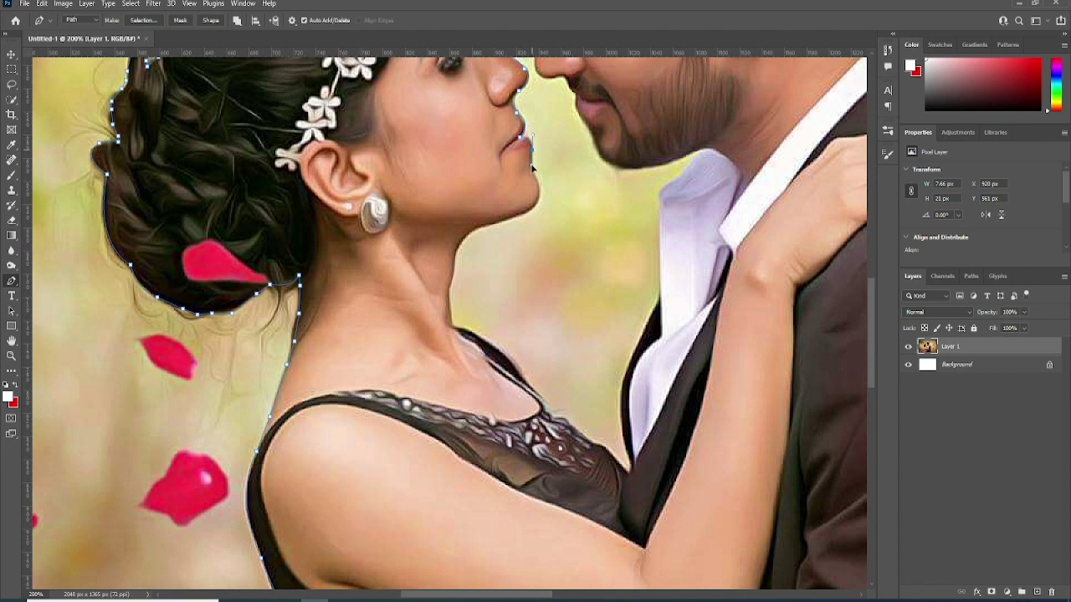
click(532, 166)
scroll(532, 172, down, 2)
drag(511, 174, 521, 171)
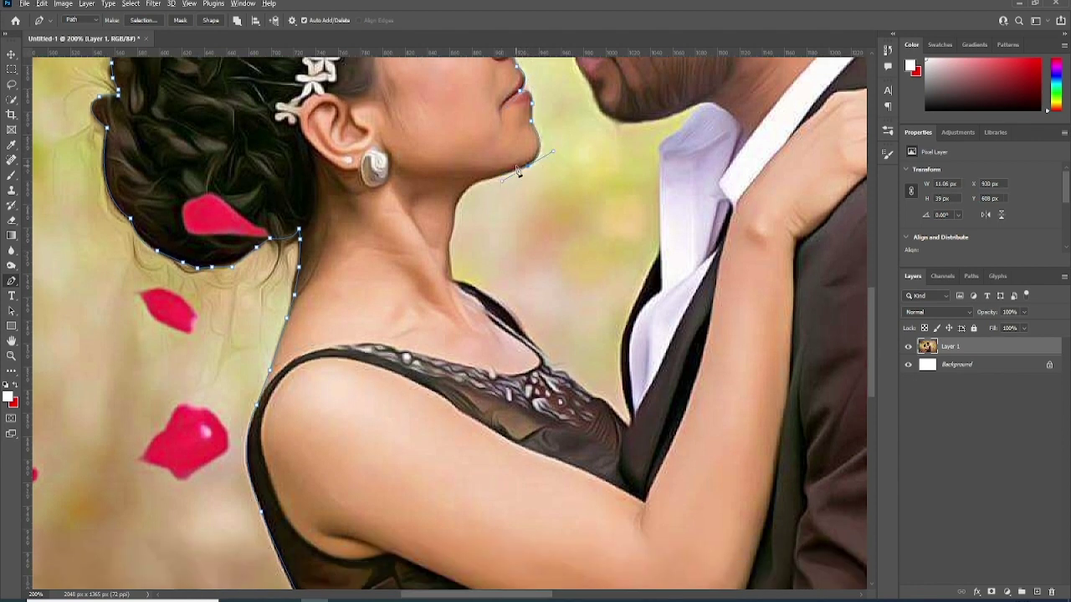
click(484, 186)
scroll(472, 193, down, 2)
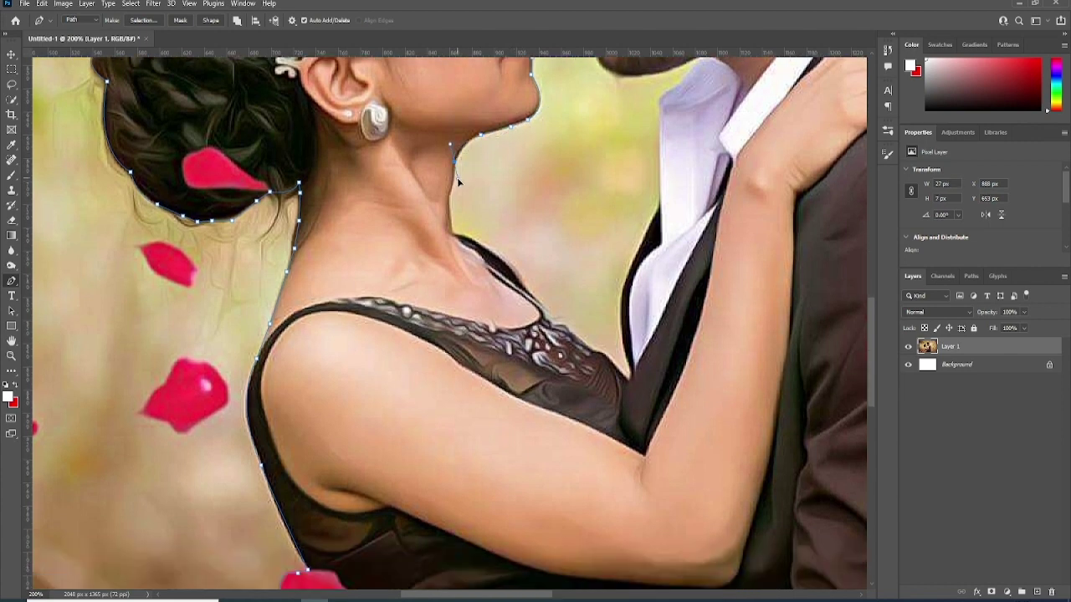
click(451, 195)
Run the path from the base of her neck along the dress neckline.
click(488, 252)
scroll(488, 252, down, 4)
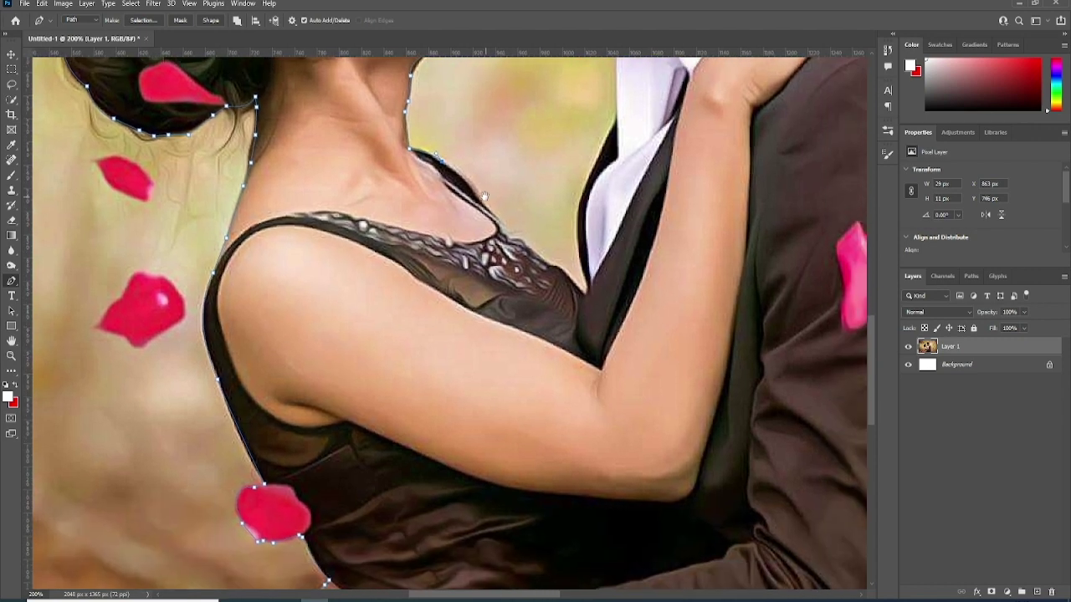
drag(499, 225, 506, 236)
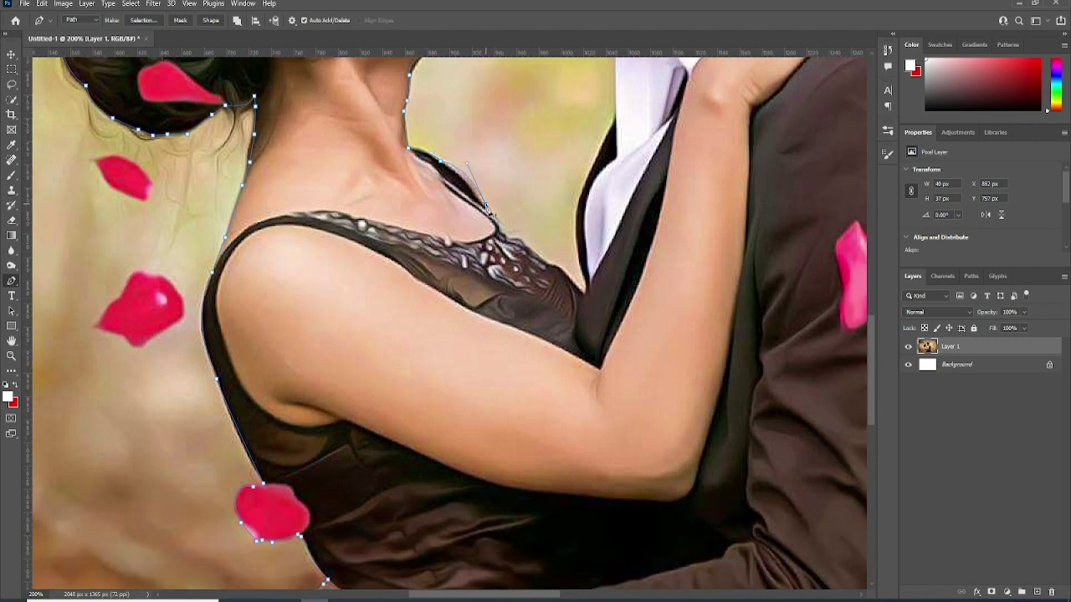
click(503, 236)
click(554, 266)
scroll(586, 266, up, 5)
Climb the man's lapel and collar to his chin, converting the lapel and chin anchors to corners.
drag(596, 244, 631, 196)
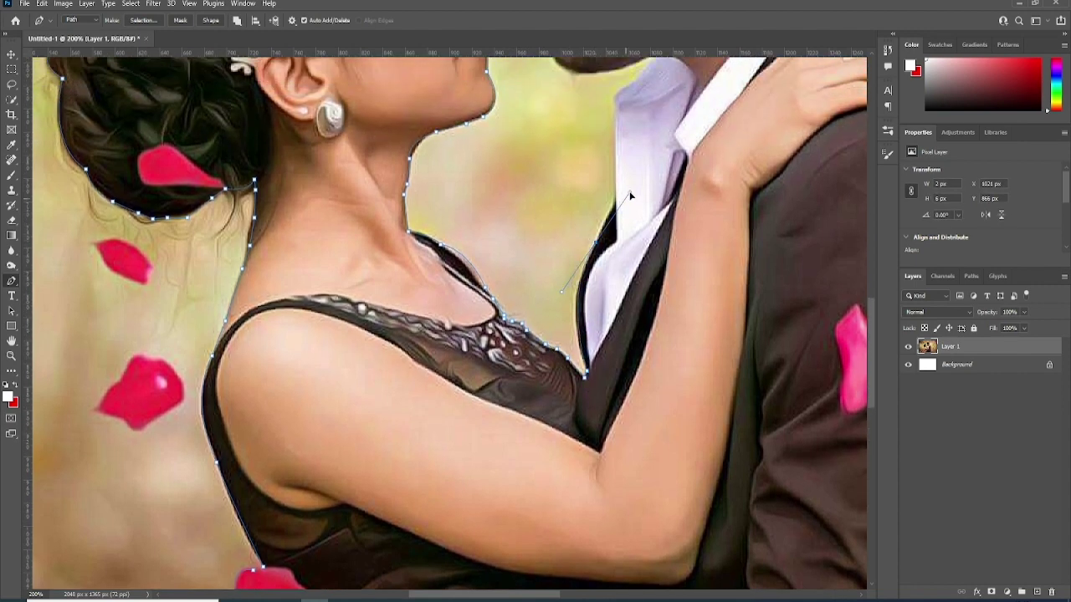
alt+click(600, 241)
scroll(617, 205, up, 5)
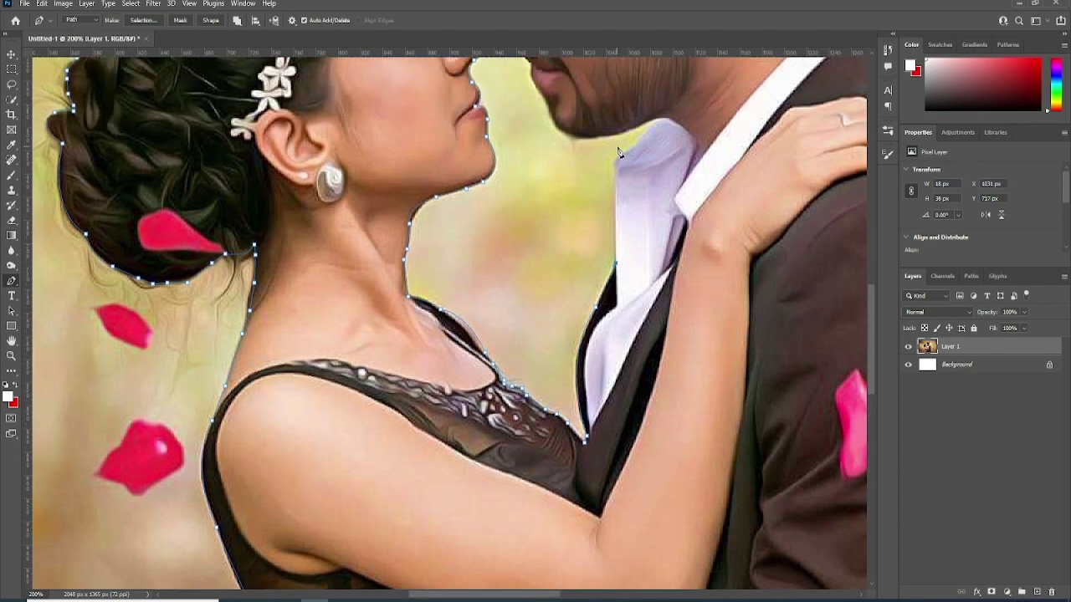
click(616, 173)
click(655, 137)
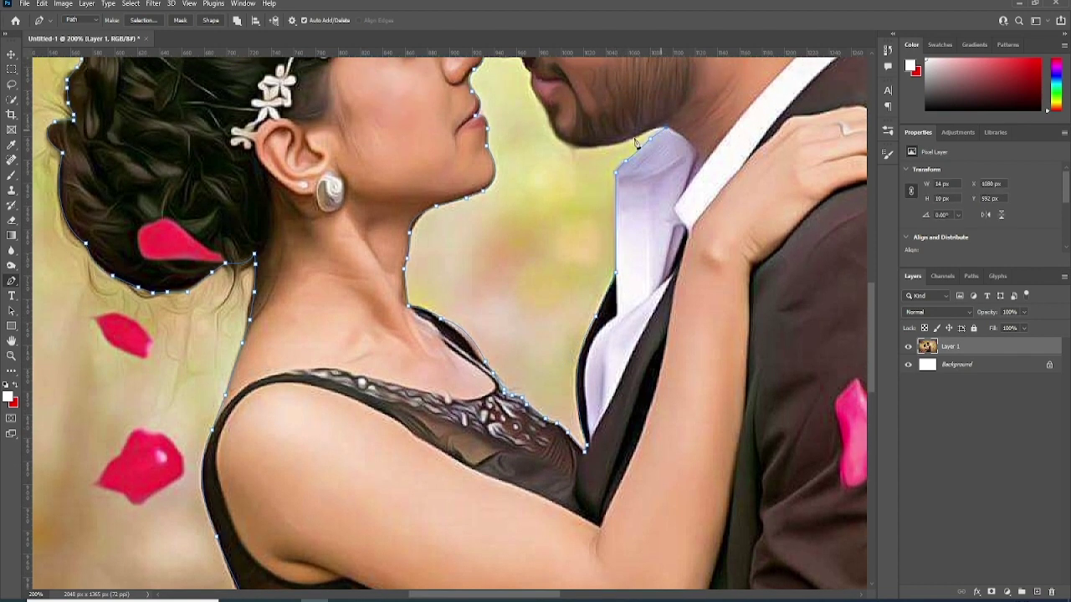
scroll(536, 251, up, 8)
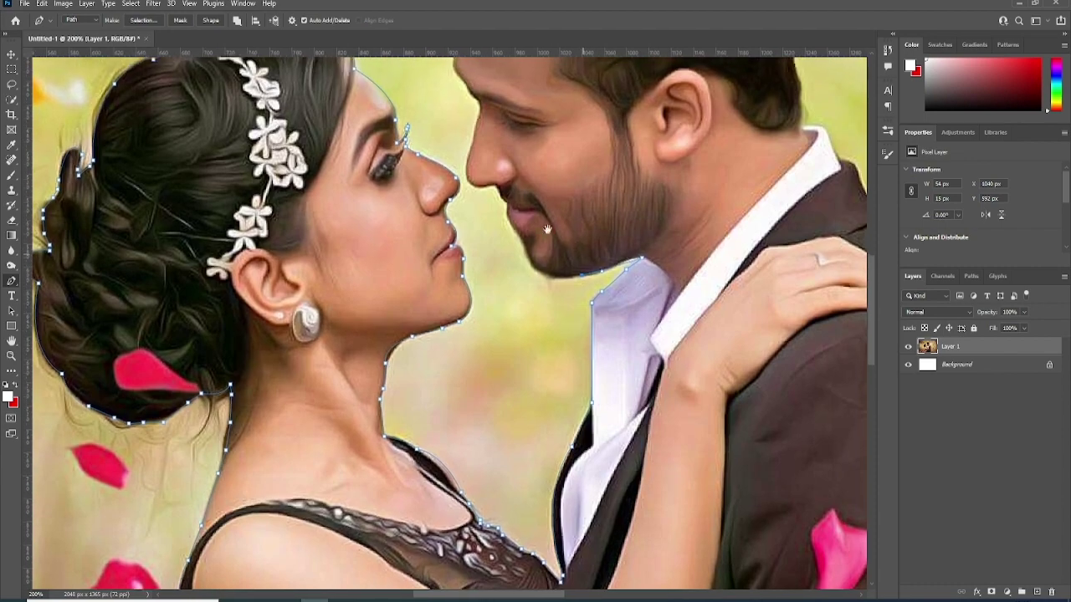
mouse_move(526, 252)
mouse_down()
mouse_move(514, 205)
mouse_move(480, 199)
mouse_move(485, 160)
mouse_up()
alt+click(525, 254)
Trace the man's hairline, over his hair and down the back of his head to the collar.
scroll(479, 200, up, 2)
scroll(481, 167, up, 2)
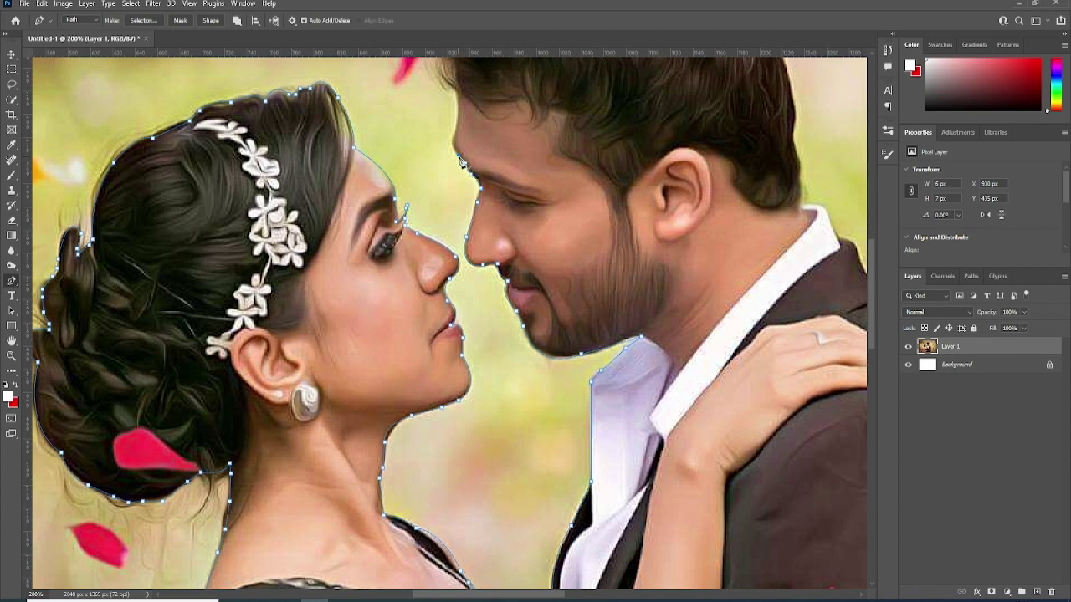
scroll(459, 161, up, 2)
scroll(459, 168, up, 2)
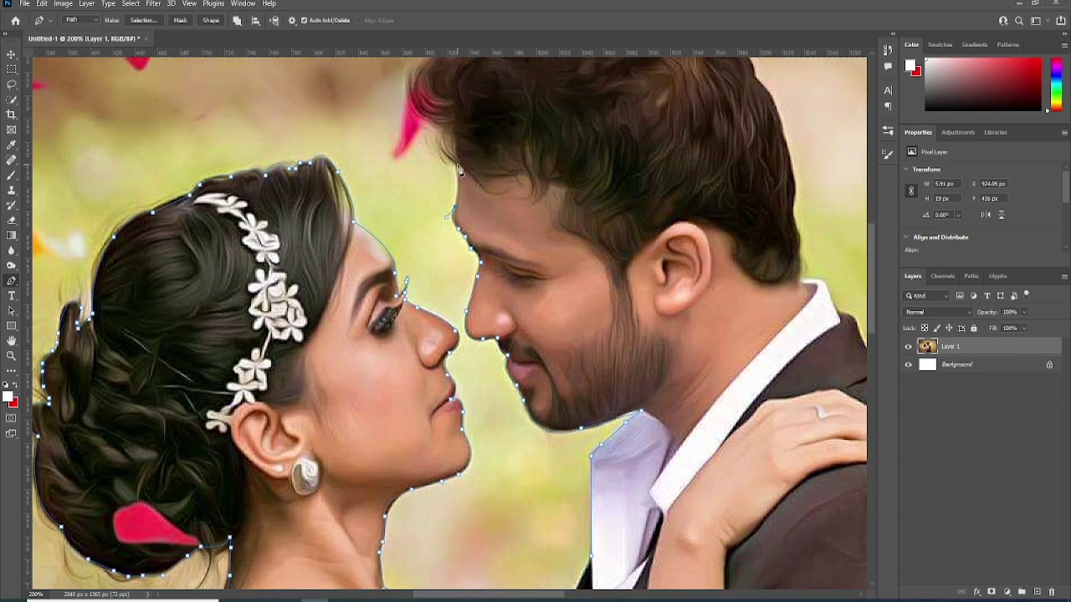
scroll(456, 171, up, 2)
mouse_move(444, 164)
mouse_down()
mouse_move(470, 151)
mouse_move(457, 114)
mouse_move(476, 171)
mouse_move(435, 200)
mouse_up()
scroll(464, 154, up, 2)
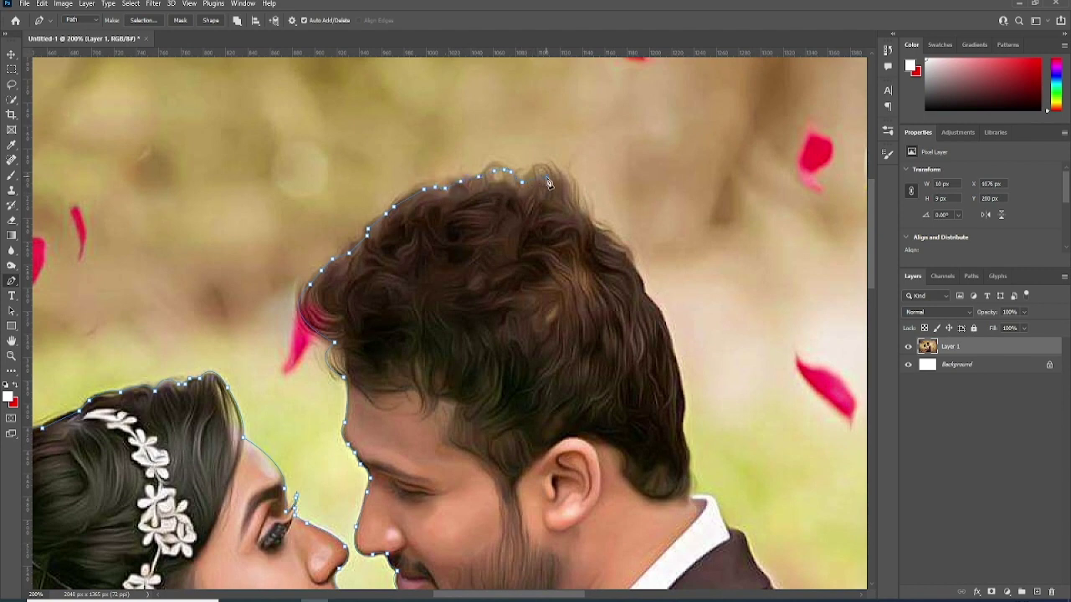
drag(548, 182, 633, 271)
drag(647, 329, 479, 171)
drag(507, 221, 524, 291)
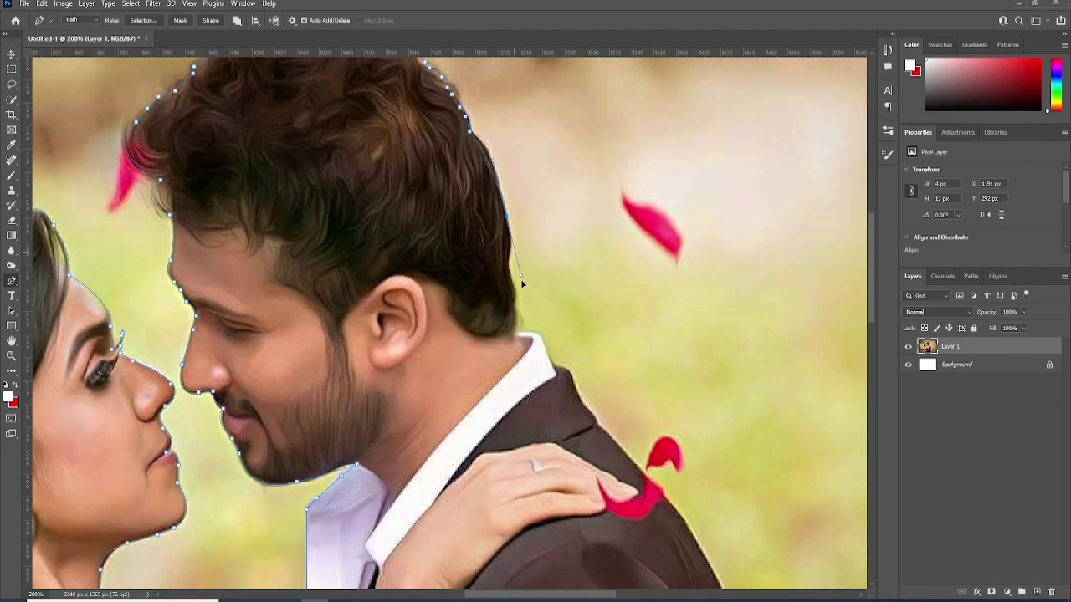
click(507, 295)
click(519, 334)
Extend the path from the collar edge along the man's shoulder.
mouse_move(545, 350)
mouse_down()
mouse_move(549, 376)
mouse_move(431, 241)
mouse_move(370, 212)
mouse_up()
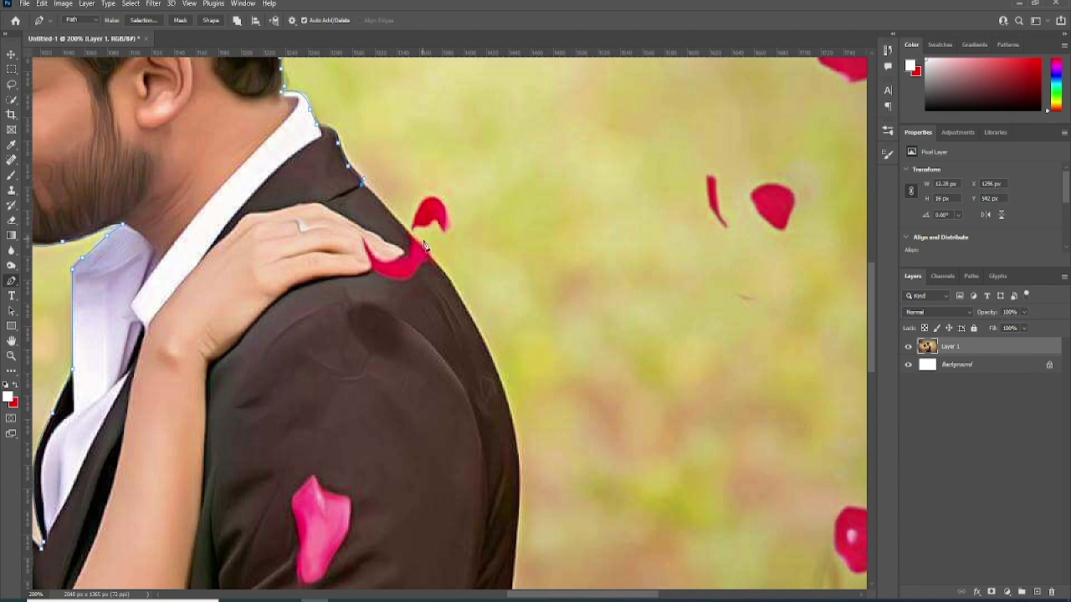
drag(459, 323, 322, 110)
click(368, 186)
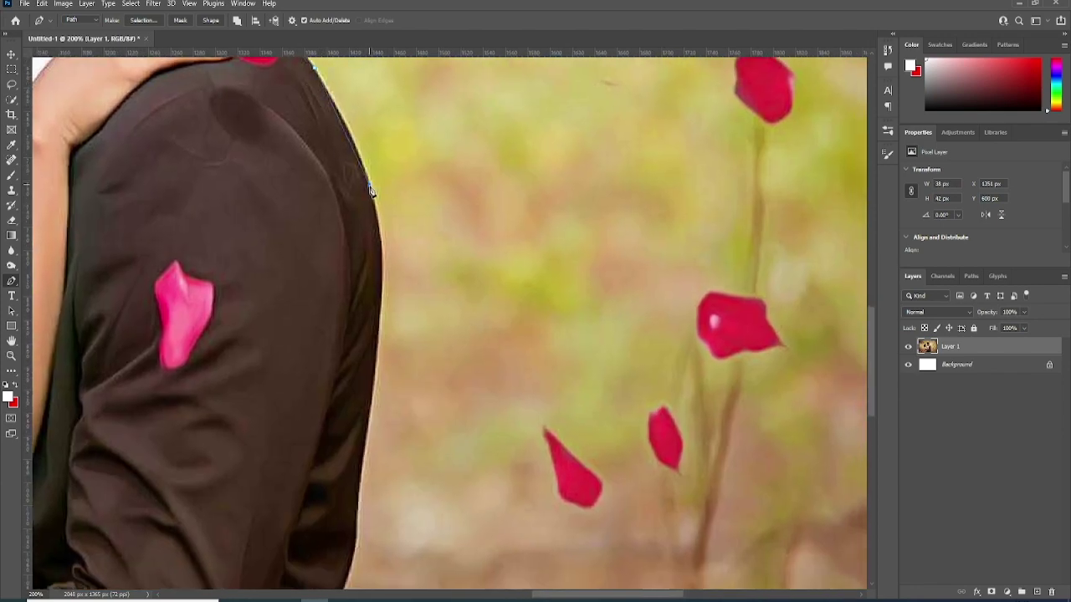
mouse_move(373, 190)
mouse_down()
mouse_move(625, 222)
mouse_move(605, 324)
mouse_up()
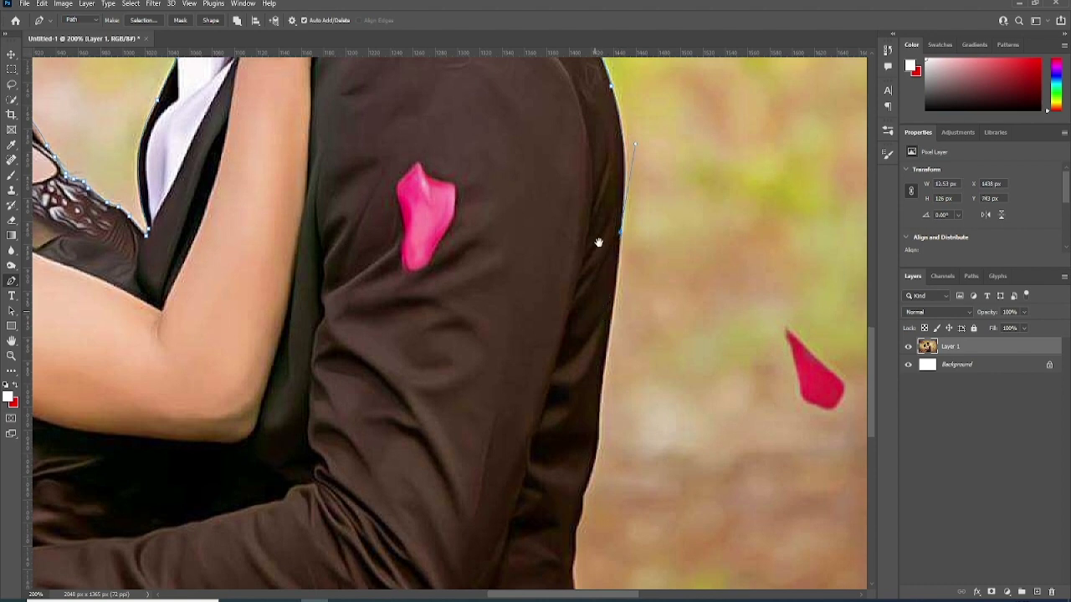
scroll(596, 241, down, 3)
Trace the back edge of his jacket down to the photo's bottom edge.
click(602, 231)
click(595, 300)
scroll(595, 301, down, 2)
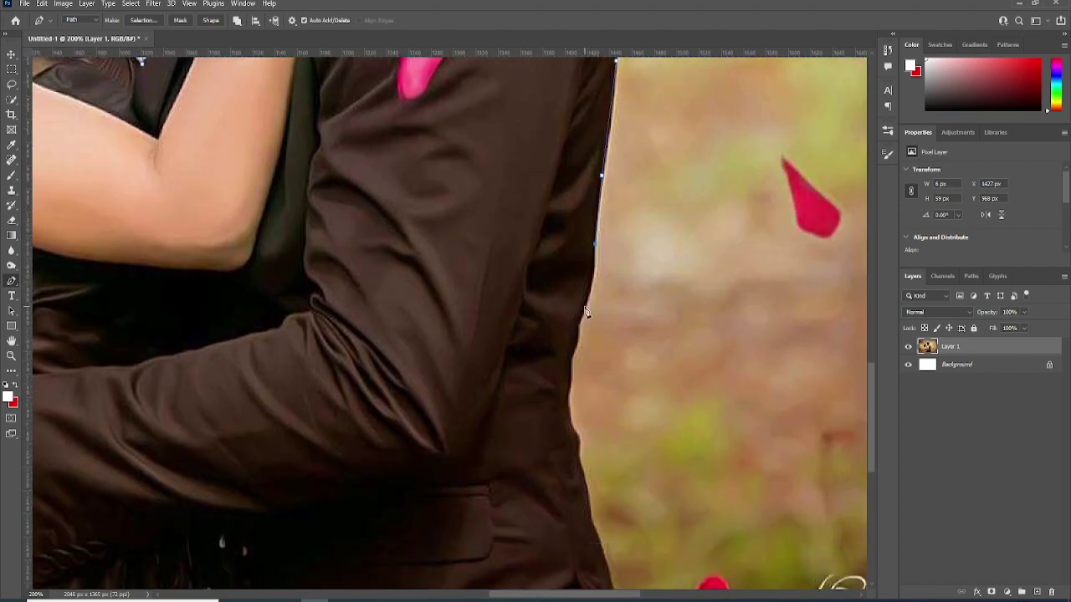
drag(579, 327, 559, 350)
click(572, 357)
mouse_move(572, 399)
mouse_down()
mouse_move(568, 452)
mouse_move(517, 230)
mouse_up()
click(544, 308)
click(556, 343)
click(566, 376)
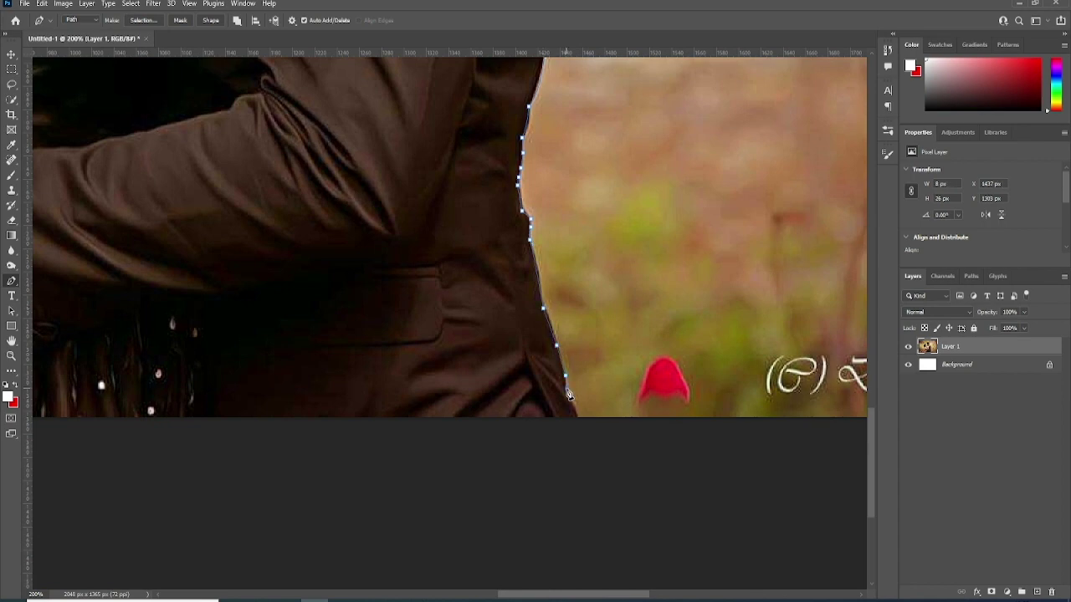
Close the path below the photo's bottom edge back at its starting point.
key(ctrl+minus)
key(ctrl+minus)
click(350, 476)
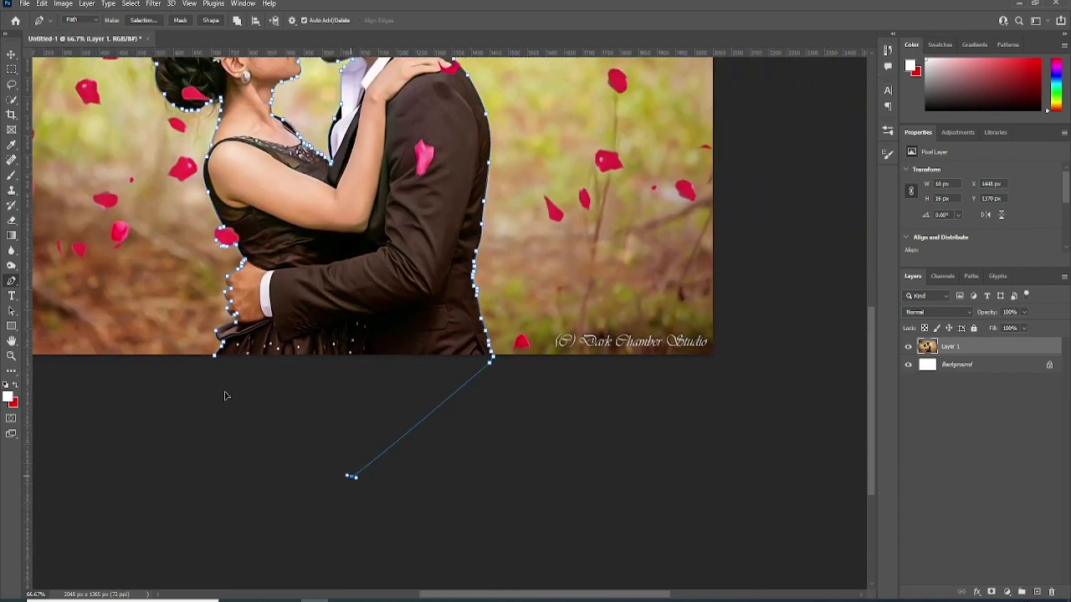
click(168, 363)
scroll(210, 366, up, 2)
Turn the path into a feathered selection, invert it and delete the background, then deselect.
key(ctrl+Return)
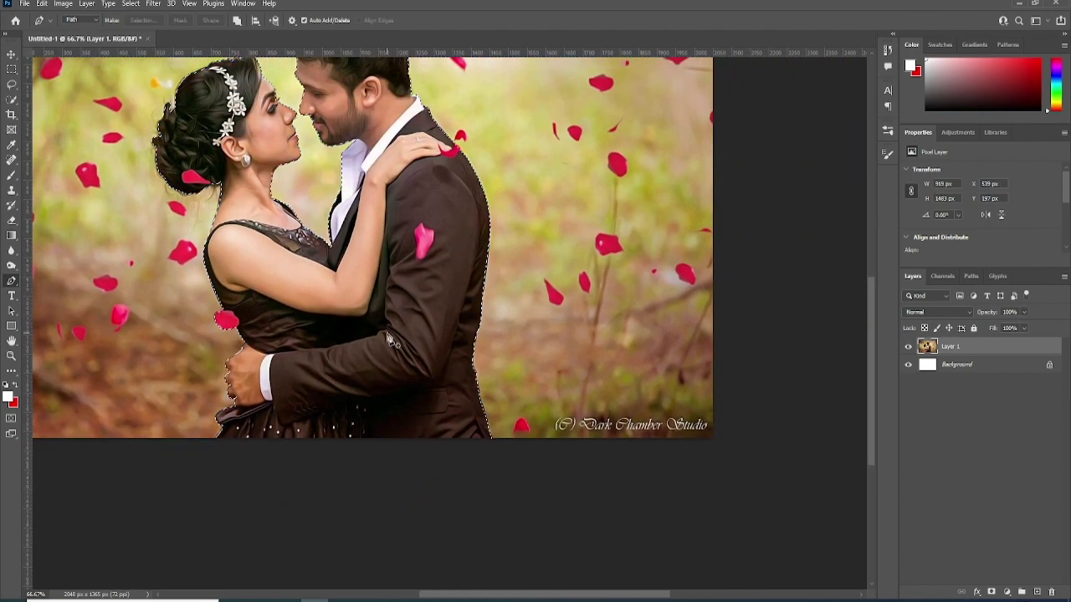
key(shift+F6)
key(Return)
key(Delete)
key(ctrl+z)
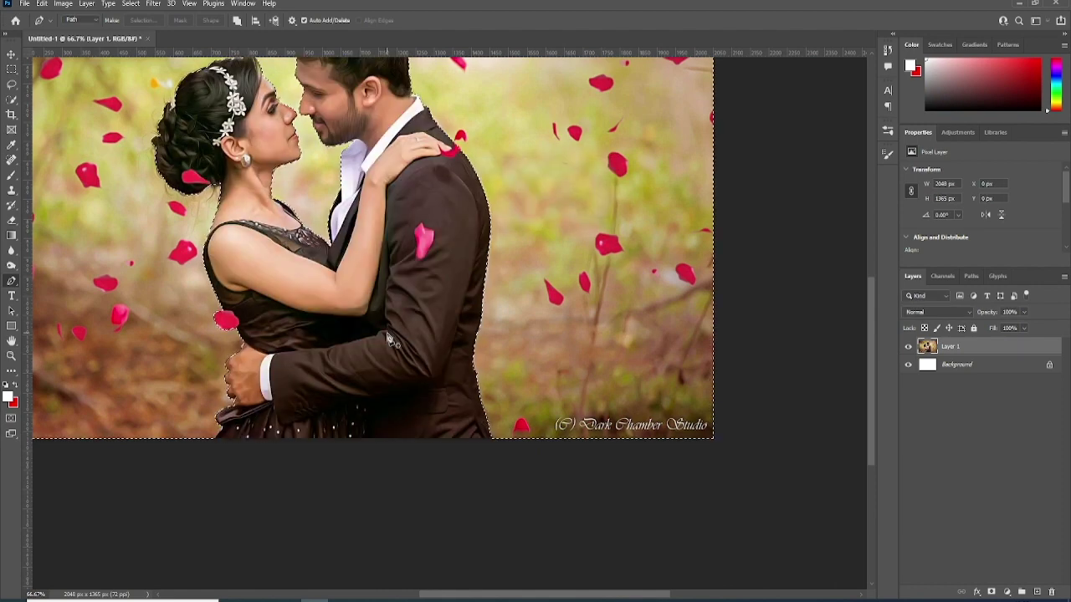
key(ctrl+shift+i)
key(Delete)
key(ctrl+d)
scroll(388, 336, down, 5)
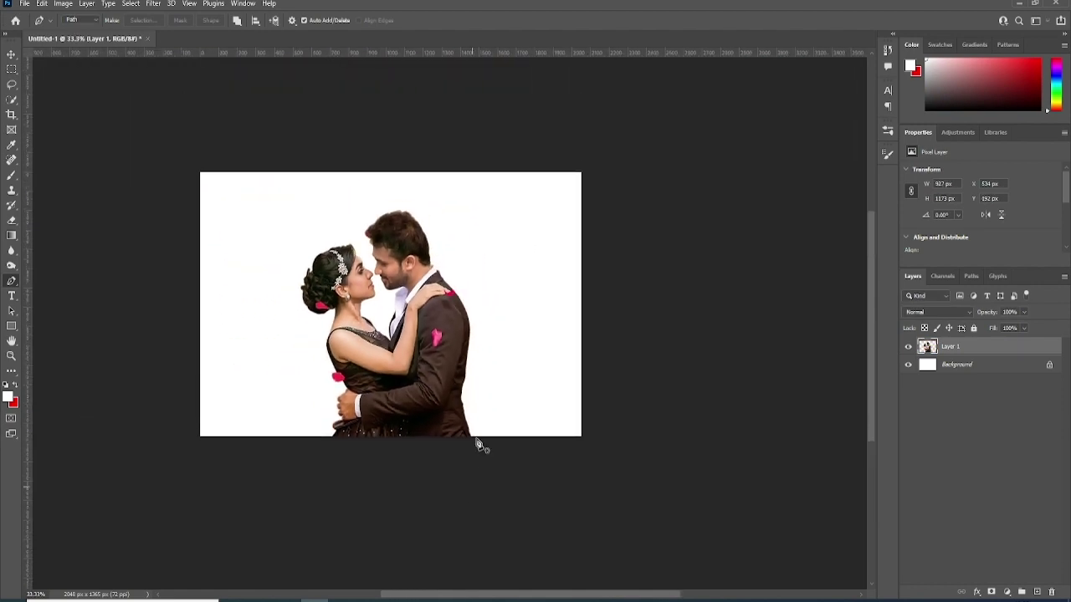
scroll(477, 442, up, 2)
Unlock the Background layer and set the foreground colour to bright green 00ff84.
key(v)
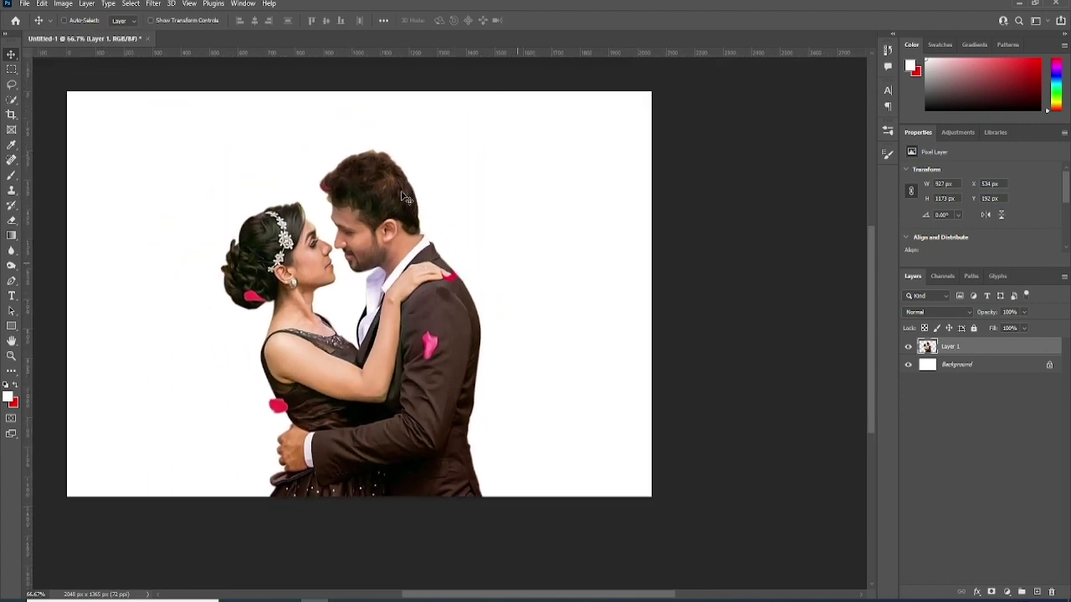
scroll(492, 342, down, 1)
click(1049, 364)
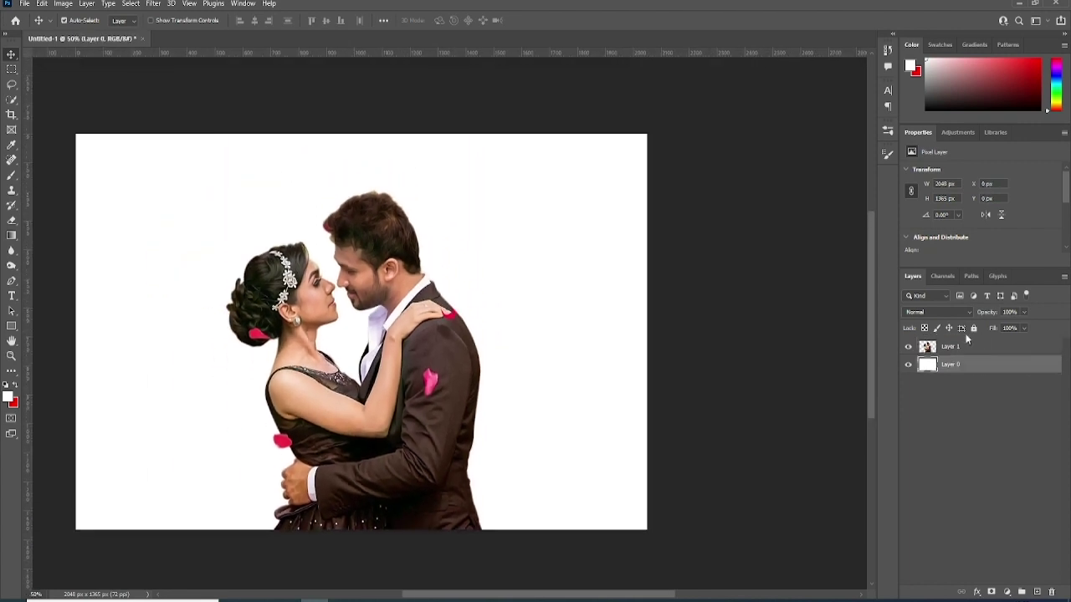
key(i)
click(9, 396)
text(00)
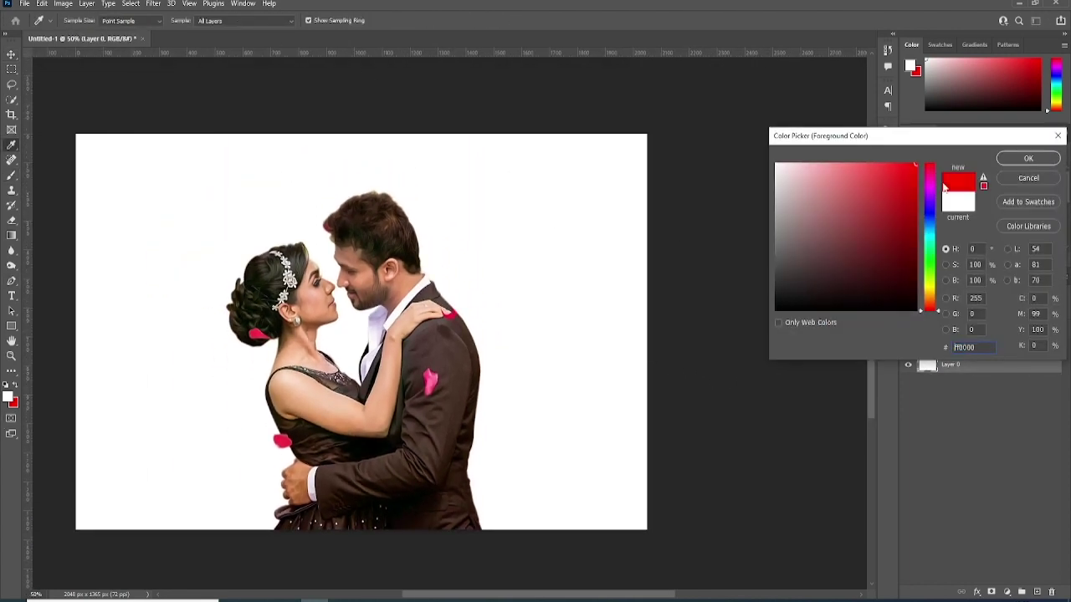
text(ff84b)
click(1028, 158)
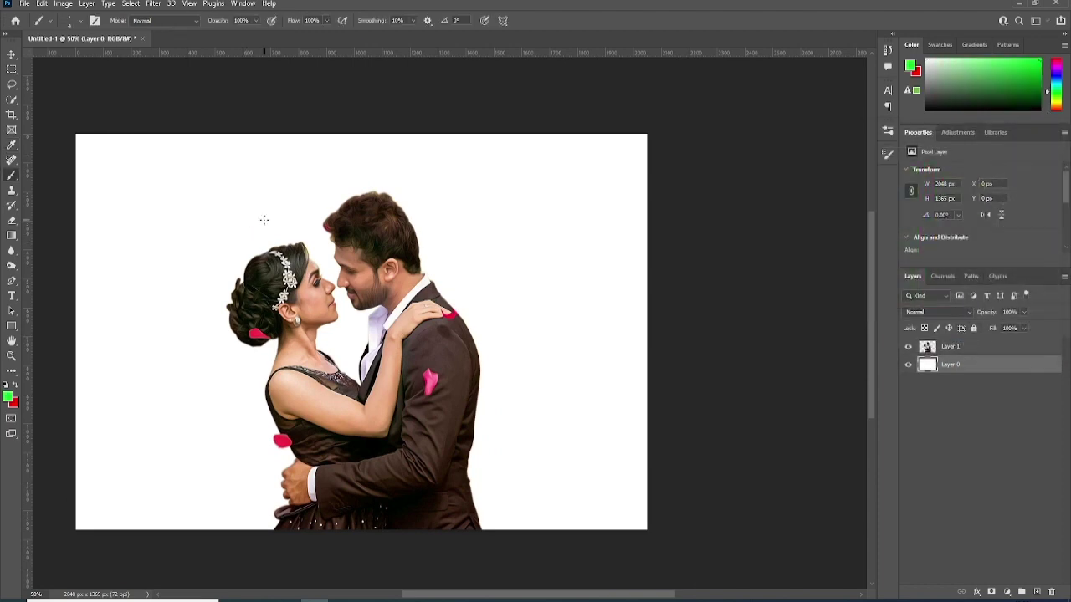
Paint the background layer green with an enlarged brush and zoom to 100%.
key(bracketright)
key(bracketright)
key(bracketright)
drag(156, 131, 623, 284)
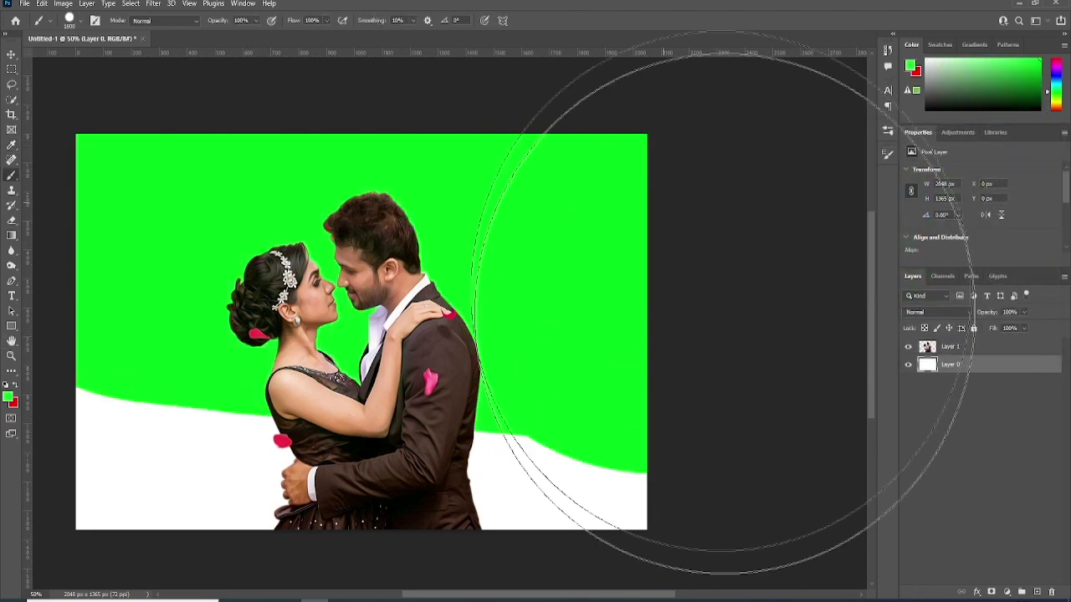
click(14, 56)
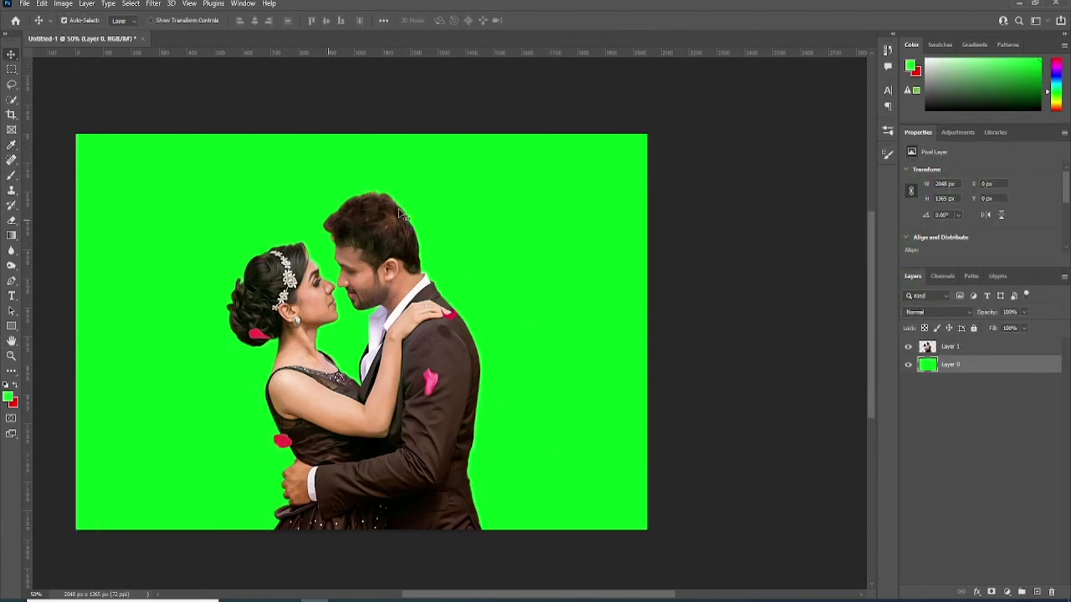
key(ctrl+plus)
key(ctrl+plus)
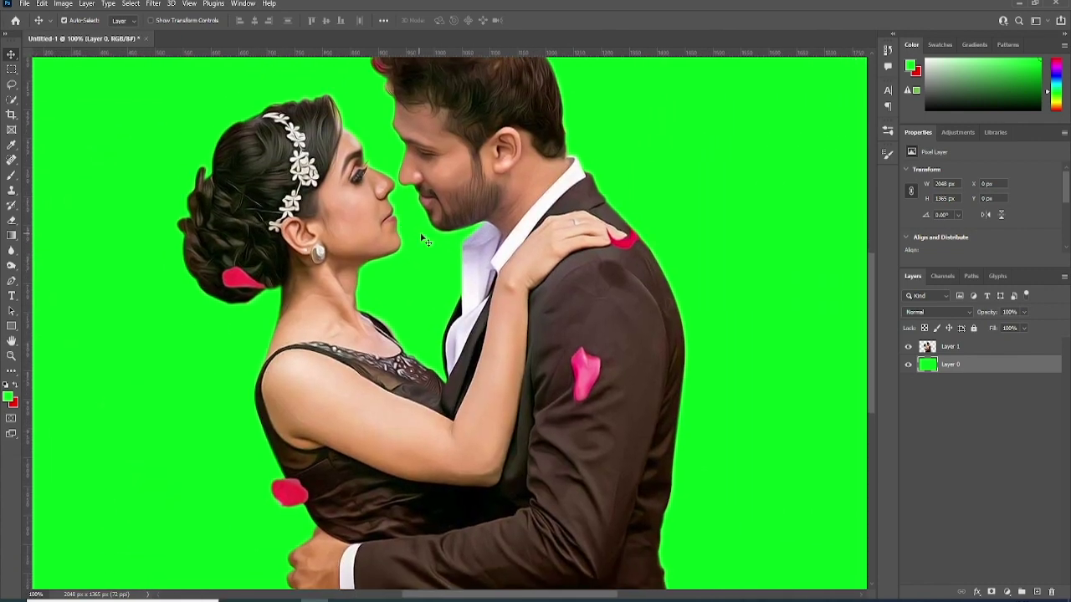